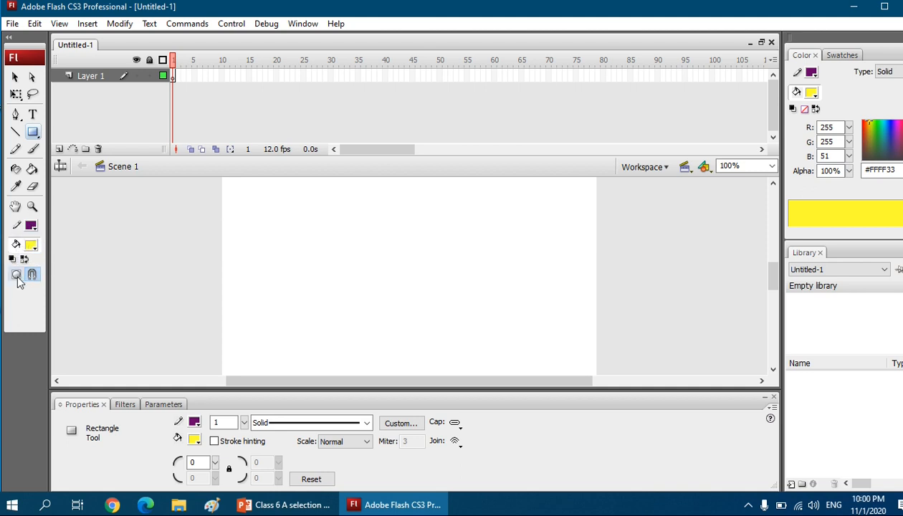
- Draw a yellow rectangle with a purple outline, about 357 by 160 px, in the middle of the stage
click(16, 277)
click(15, 276)
drag(273, 219, 516, 327)
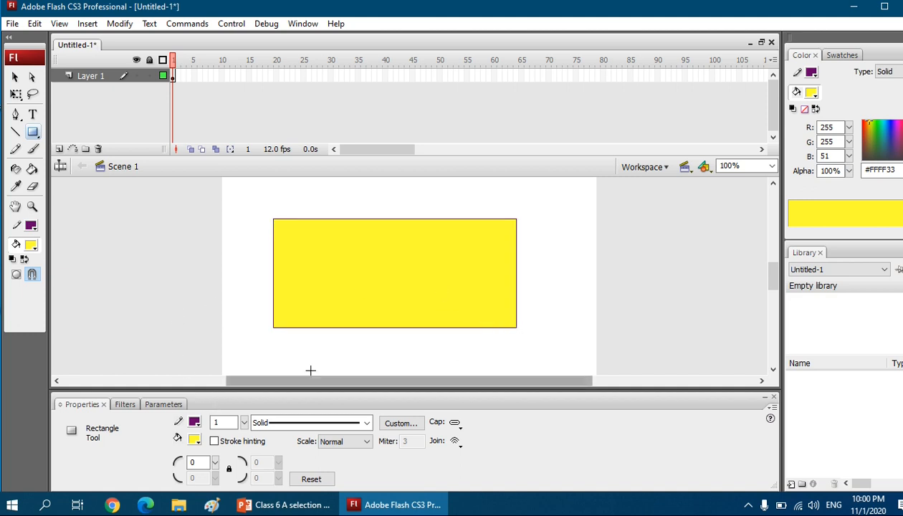
- Switch to PowerPoint and review the Arrow Tool selection table on slide 4, and return to Flash
click(17, 78)
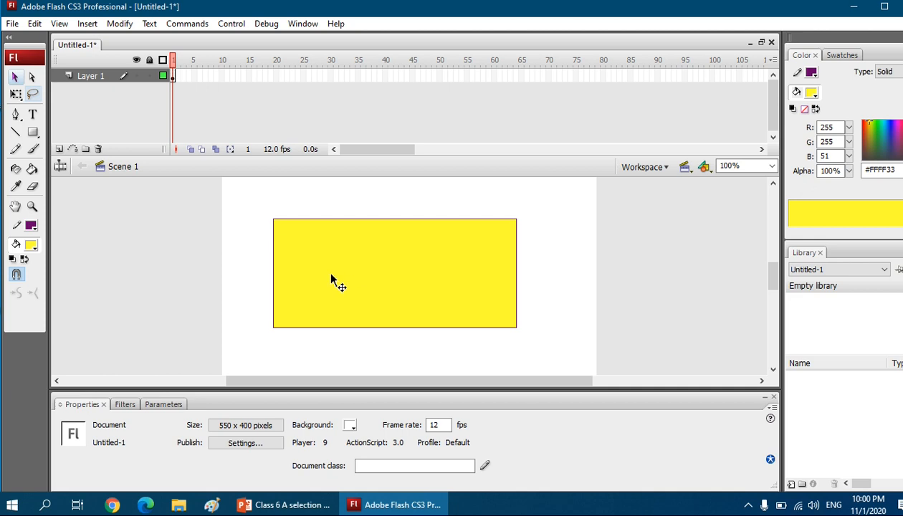
click(291, 504)
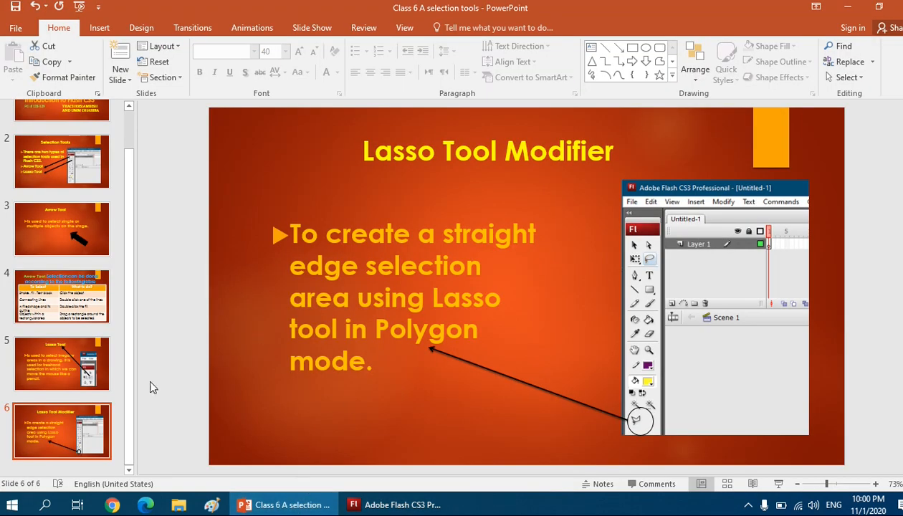
click(59, 300)
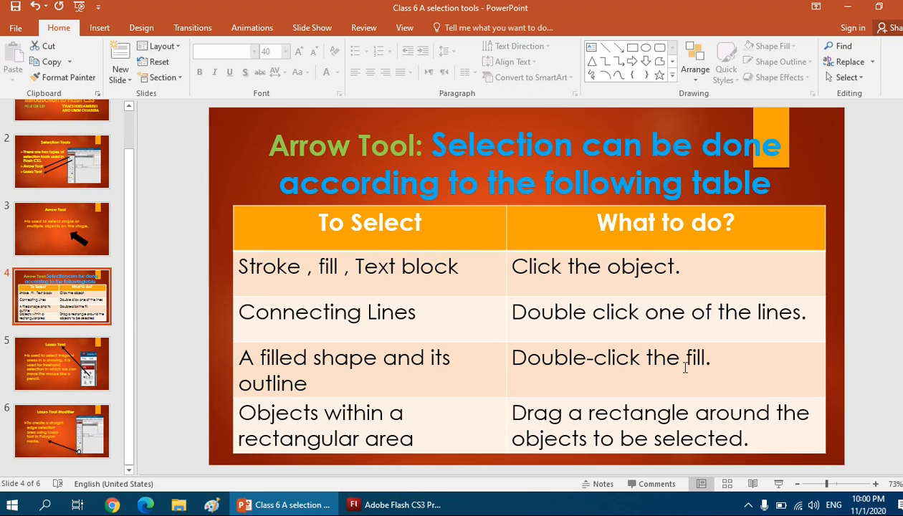
click(847, 10)
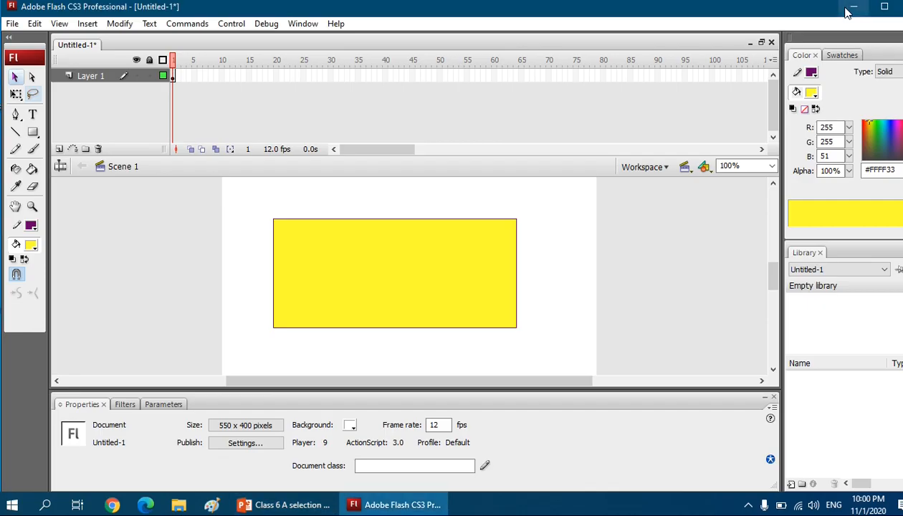
- Select the yellow rectangle's fill together with its outline and move both to about X 109, Y 151
key(v)
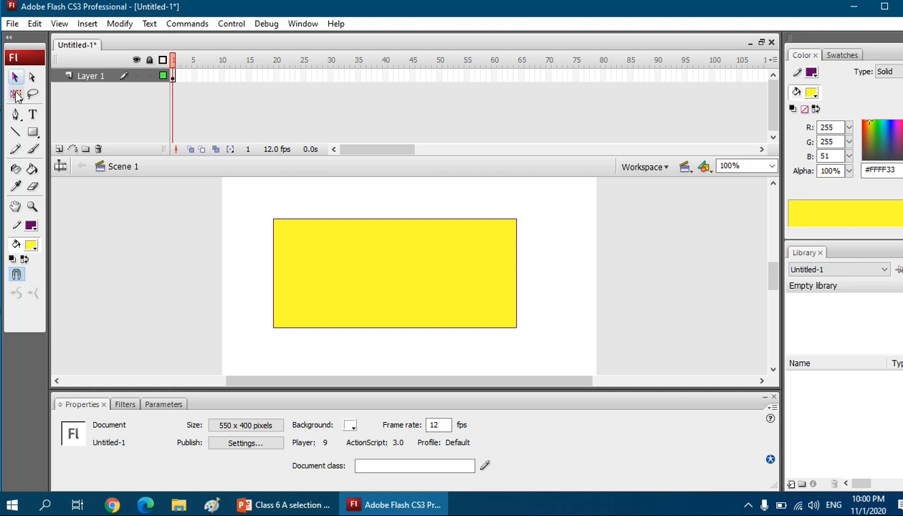
double_click(344, 258)
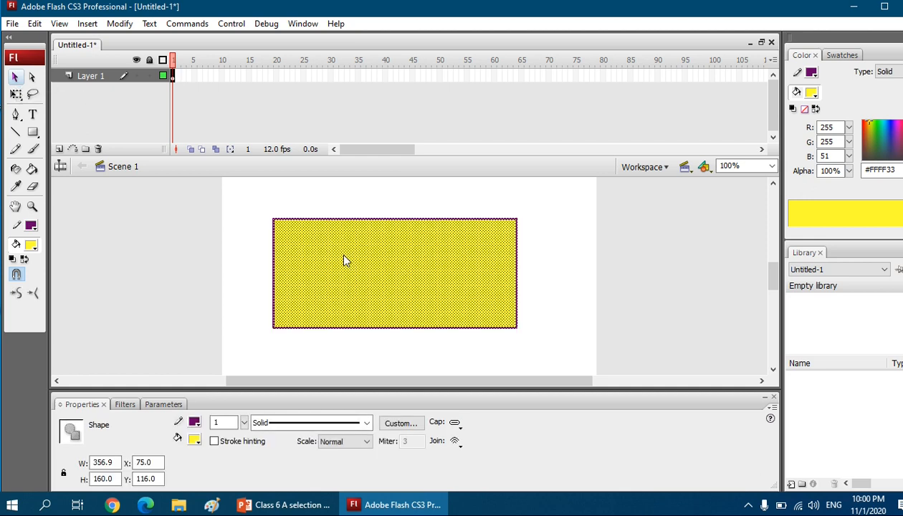
drag(347, 263, 382, 285)
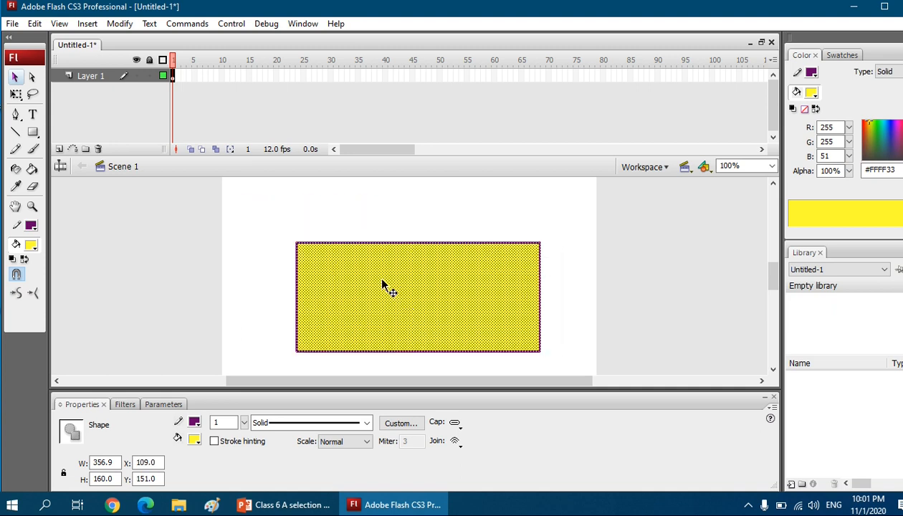
- Move only the rectangle's fill away from its outline to about X 51, Y 93, and undo the move
click(285, 505)
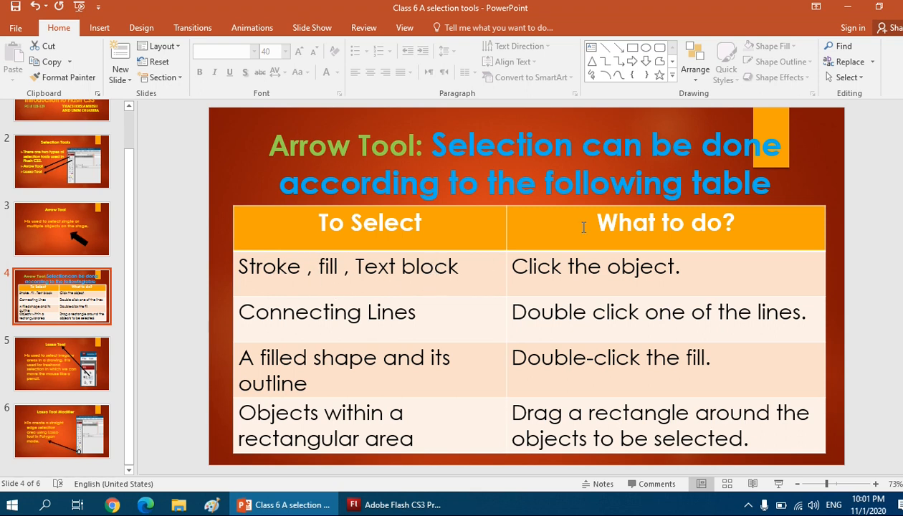
click(848, 7)
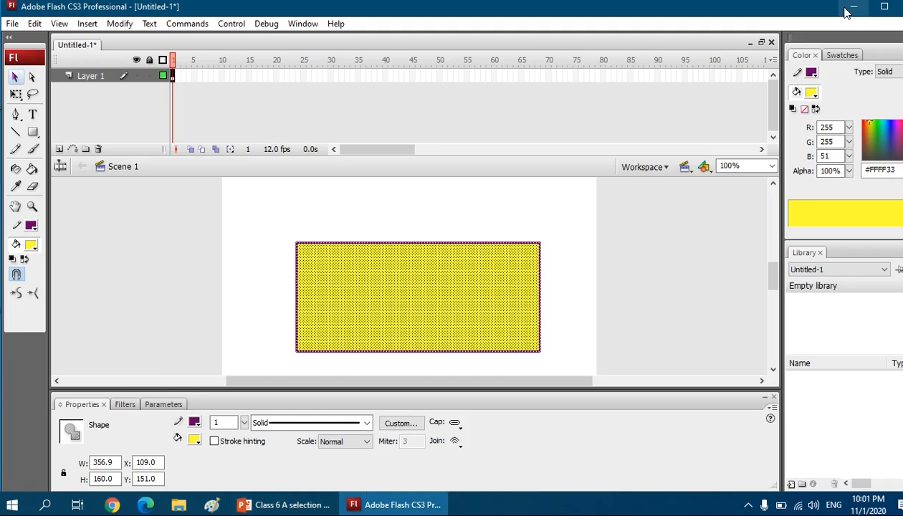
click(244, 250)
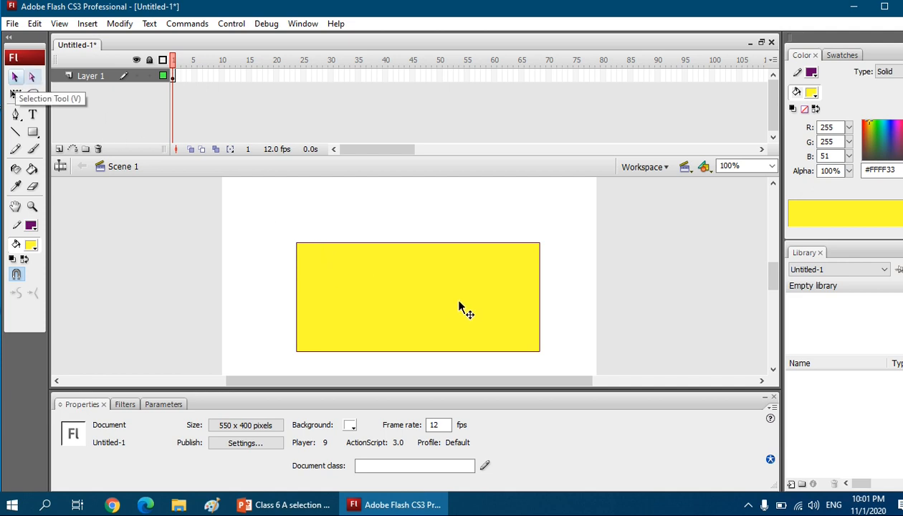
drag(459, 307, 419, 266)
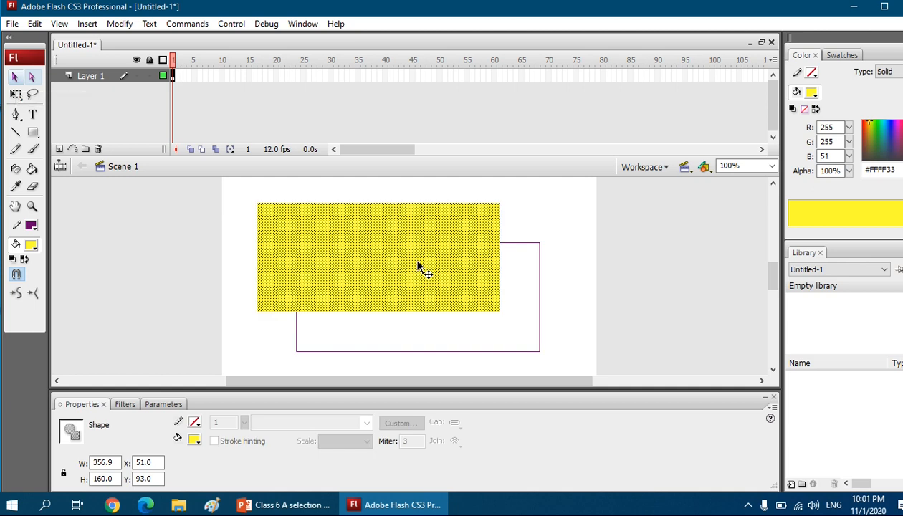
key(ctrl+z)
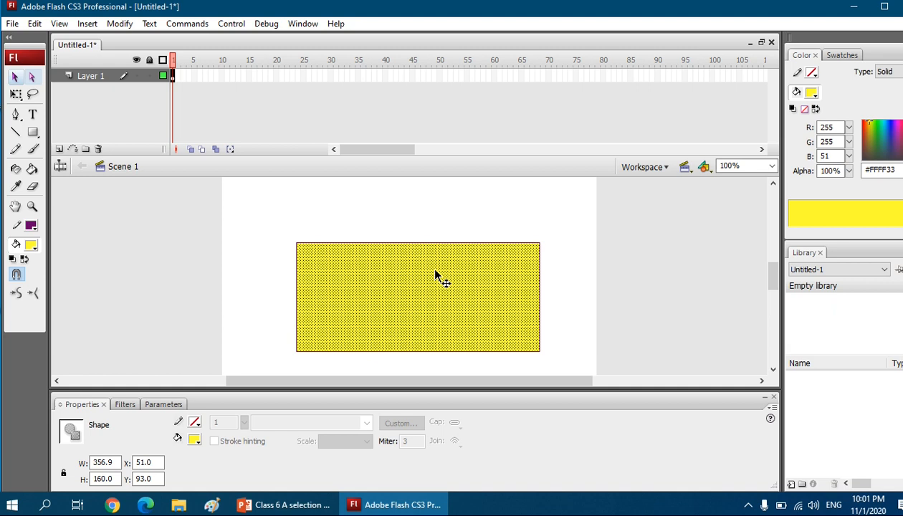
click(467, 228)
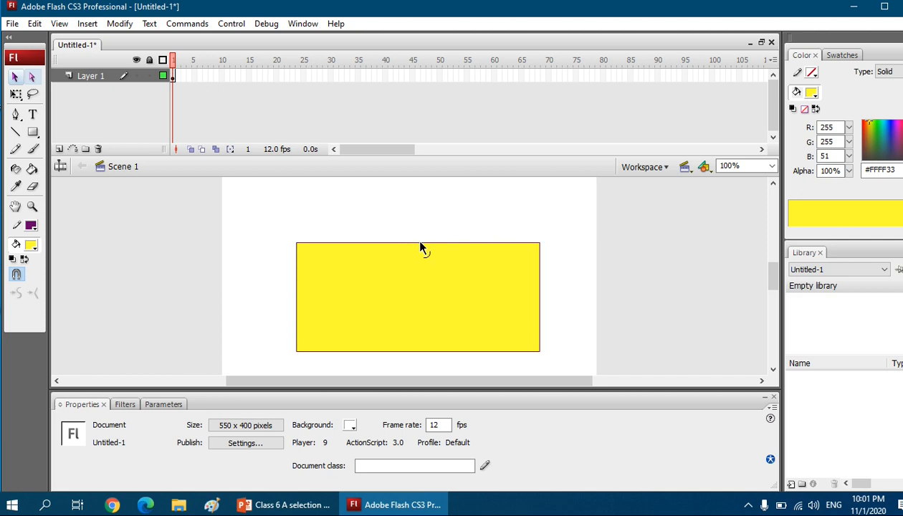
- Bend the rectangle's upper edge upward and its left and lower edges inward into curves with the Selection tool
drag(416, 243, 415, 219)
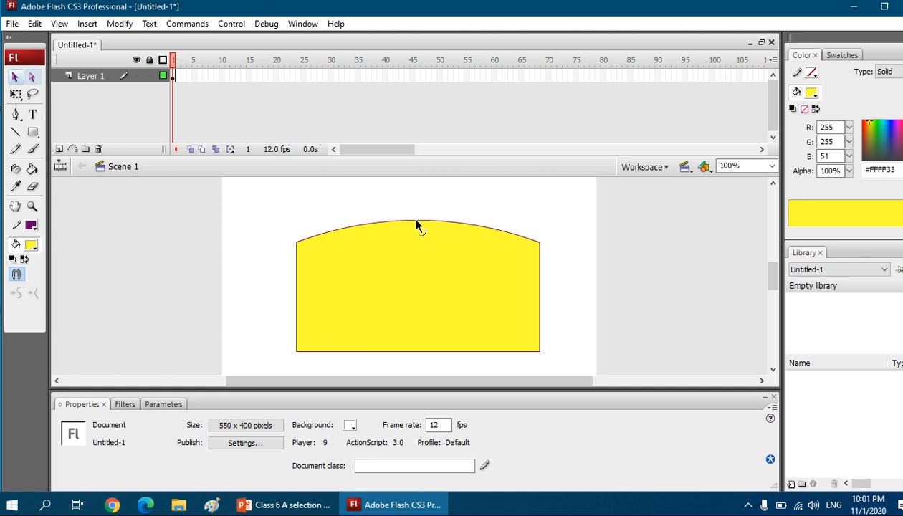
drag(297, 296, 314, 295)
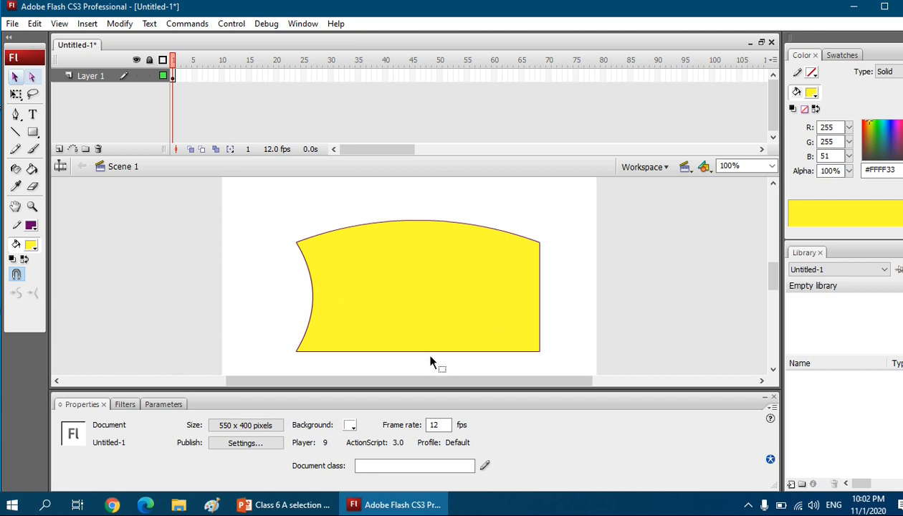
drag(427, 352, 429, 326)
- Try to curve the right edge, moving the fill to about X 74, Y 86, and bend the right outline outward
mouse_move(538, 303)
mouse_down()
mouse_move(525, 304)
mouse_move(513, 281)
mouse_up()
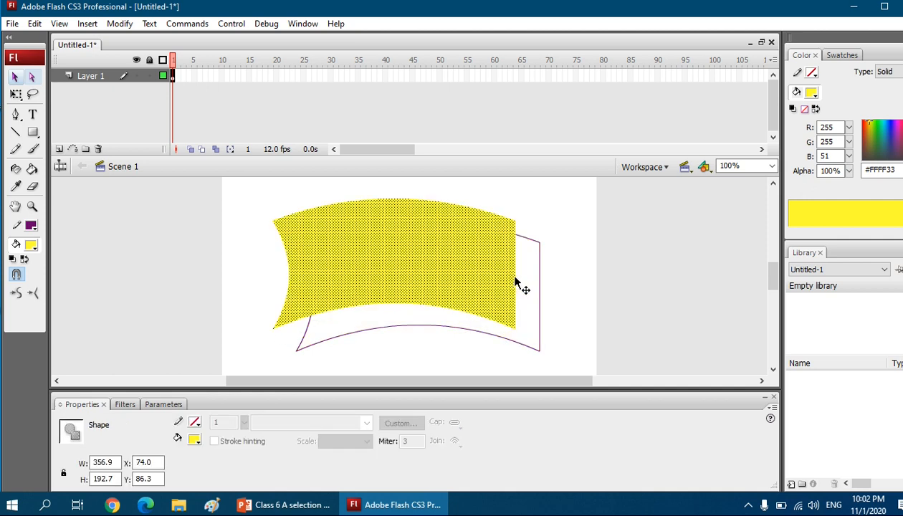
drag(541, 273, 552, 267)
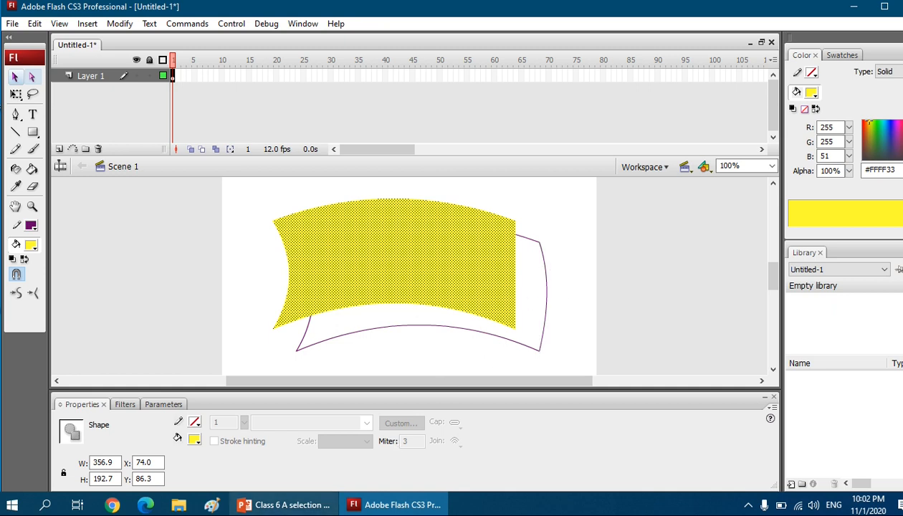
click(261, 506)
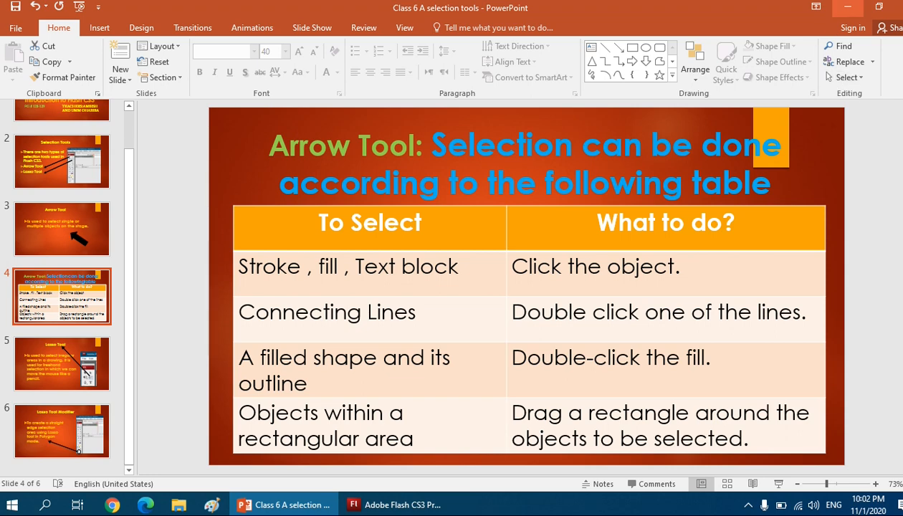
click(848, 7)
- Move the yellow fill back inside its outline at about X 109, Y 118 and straighten the right outline
click(371, 272)
drag(371, 271, 396, 295)
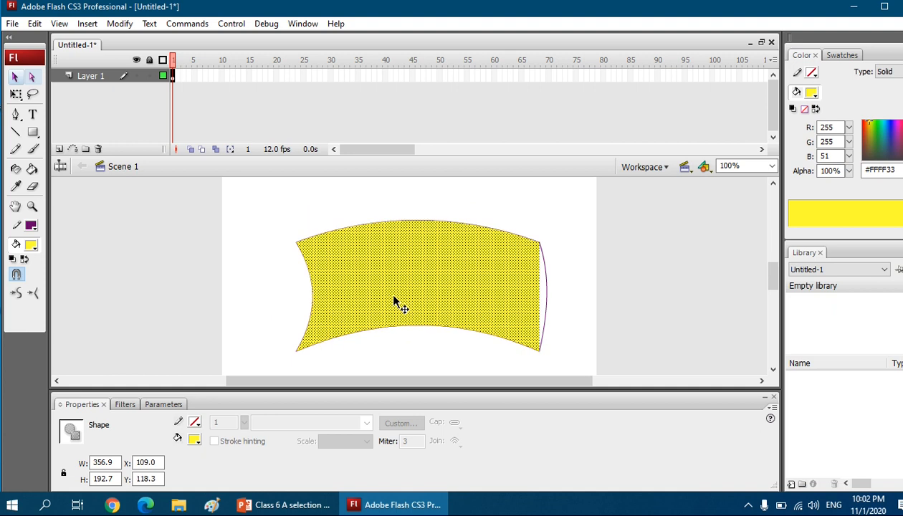
drag(544, 291, 537, 294)
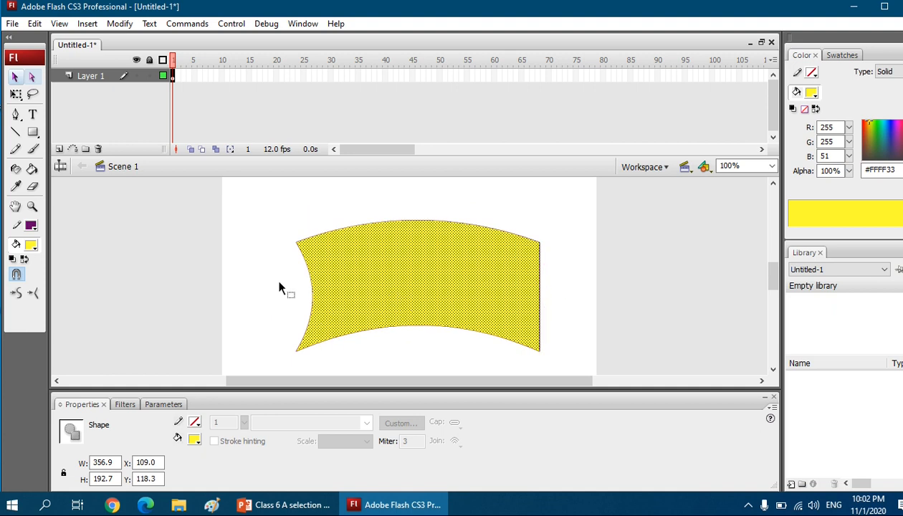
- Turn off object snapping, select the whole shape with its outline, and straighten its curved upper and lower edges
drag(310, 288, 361, 273)
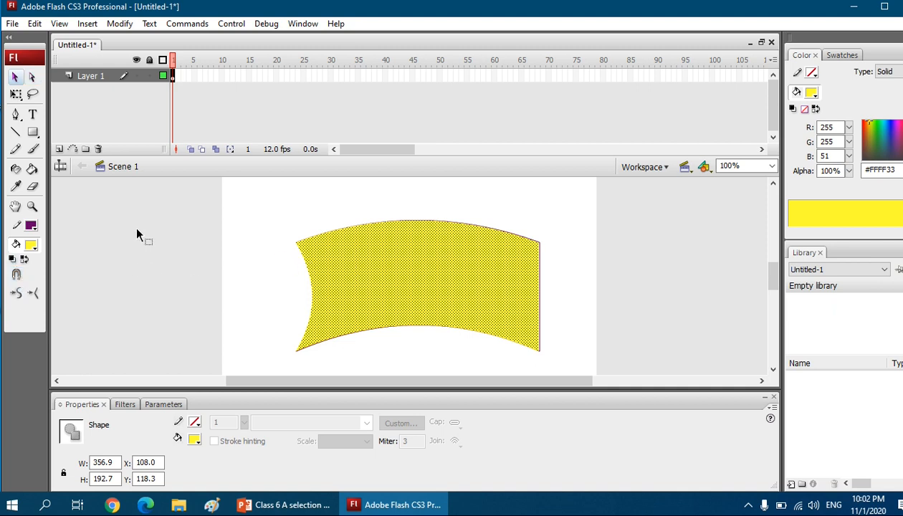
mouse_move(274, 222)
mouse_down()
mouse_move(449, 330)
mouse_move(556, 362)
mouse_up()
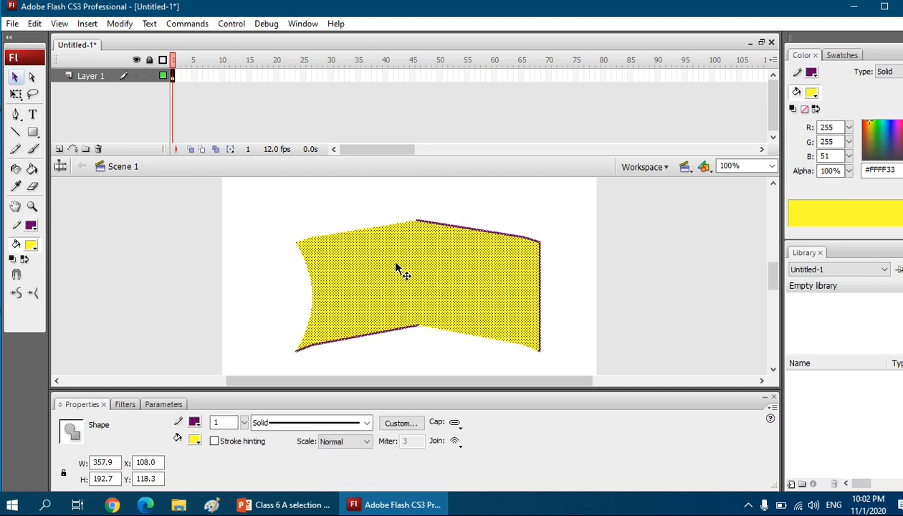
key(ctrl+z)
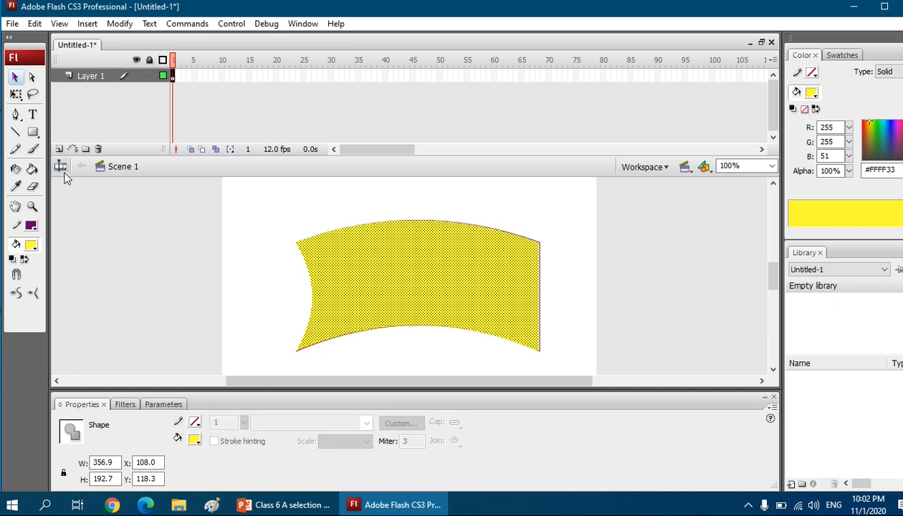
key(ctrl+y)
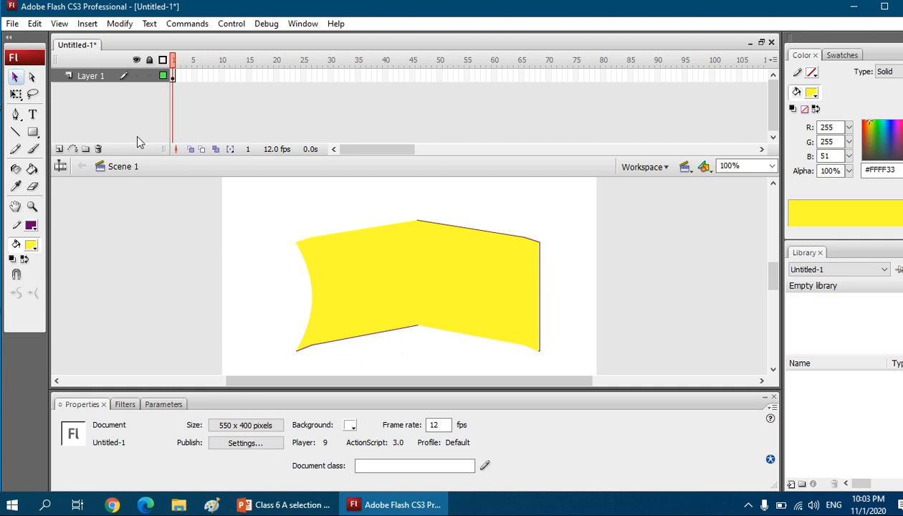
- Create a new document of the type Flash File (ActionScript 3.0)
click(14, 24)
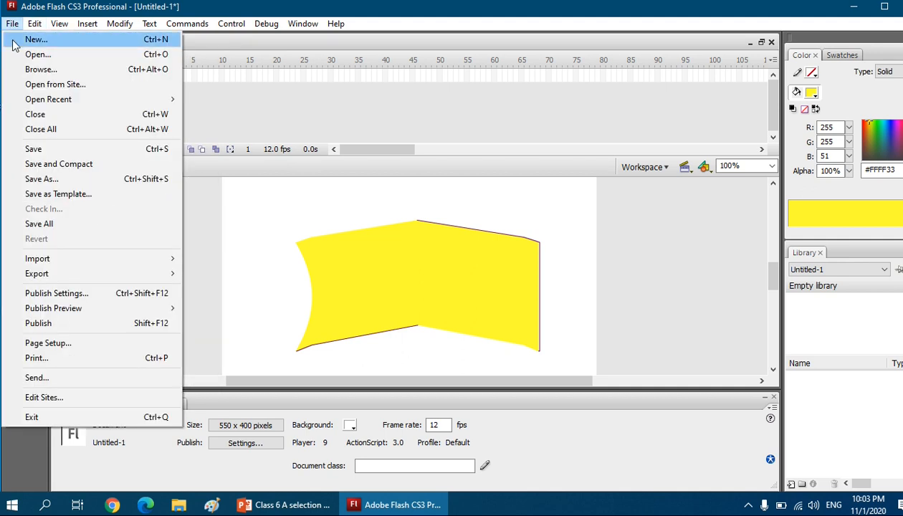
click(13, 43)
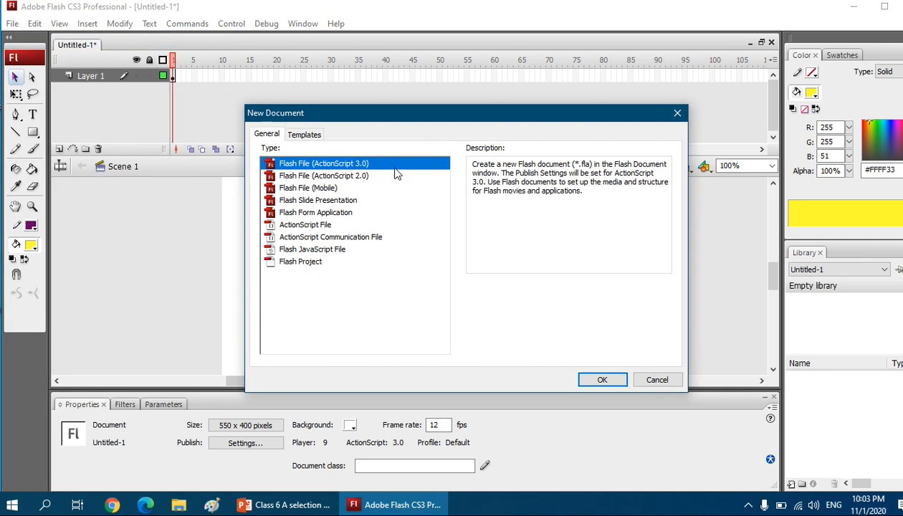
click(601, 379)
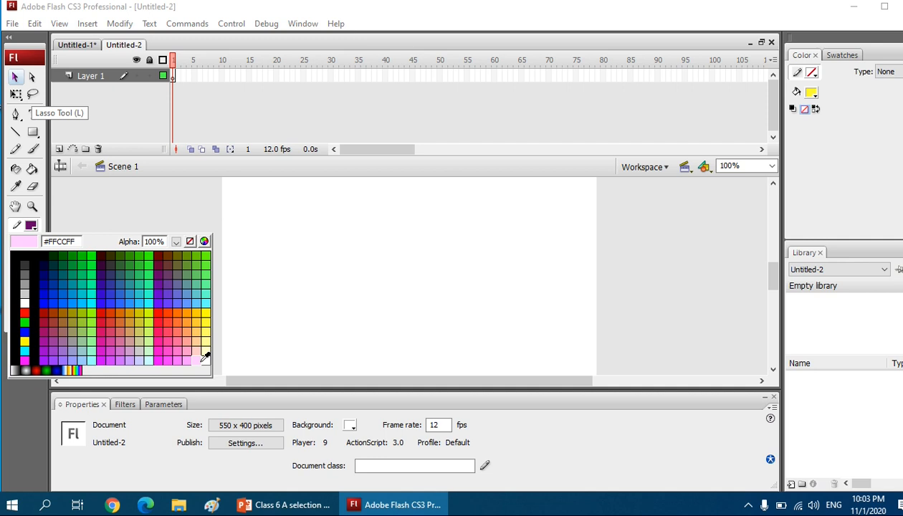
- Draw a yellow rectangle on the stage with a purple #660066 outline and a stroke height of 8
click(159, 274)
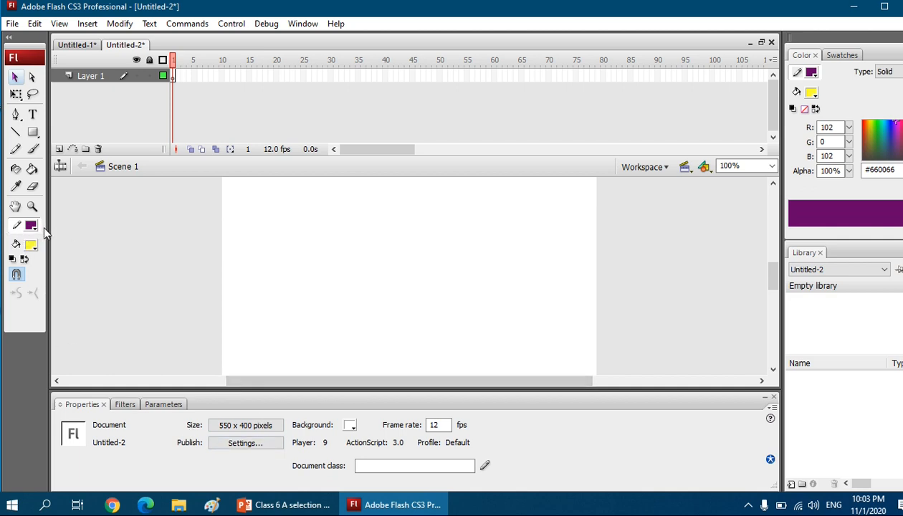
click(33, 131)
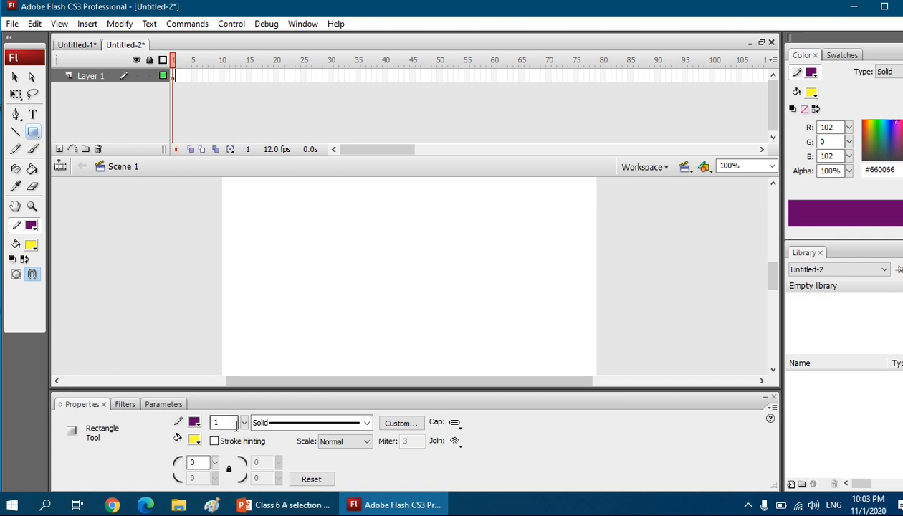
drag(243, 429, 244, 402)
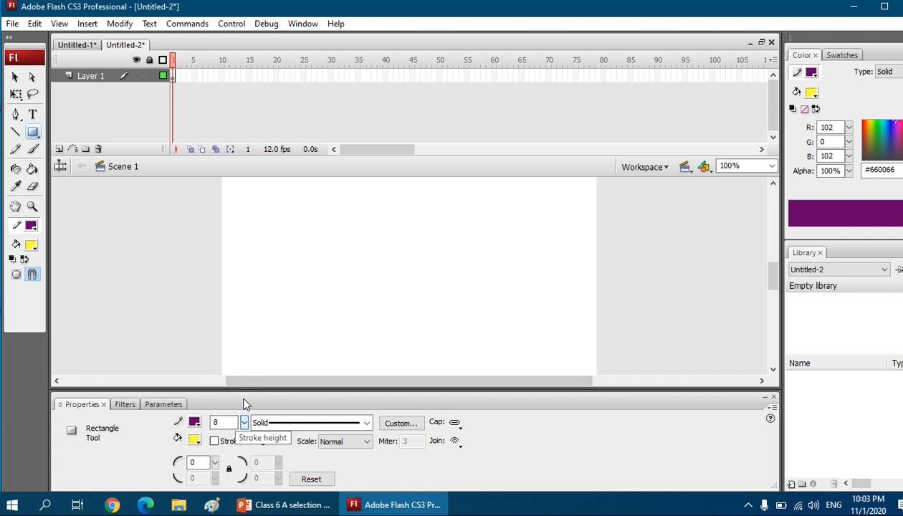
drag(267, 229, 499, 340)
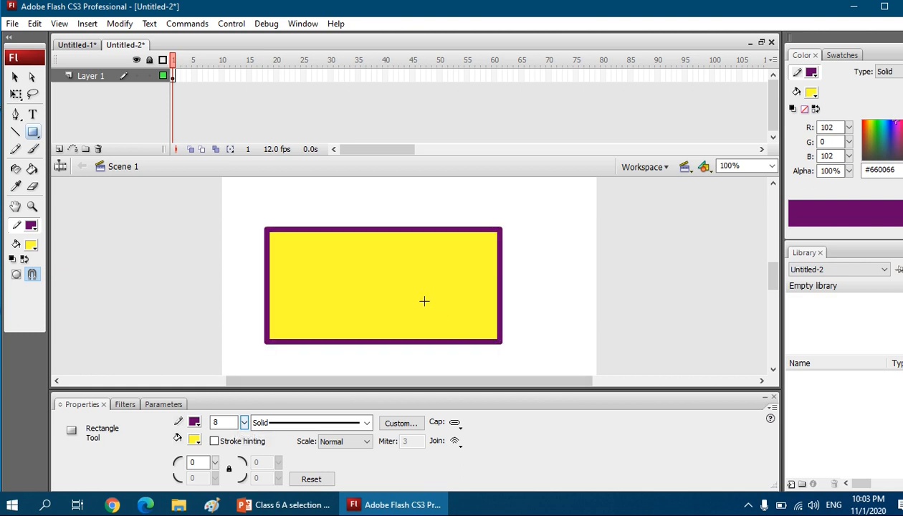
- Select an irregular area of about 151 by 74 px in the rectangle's yellow fill with the Lasso tool and cut it out
click(32, 93)
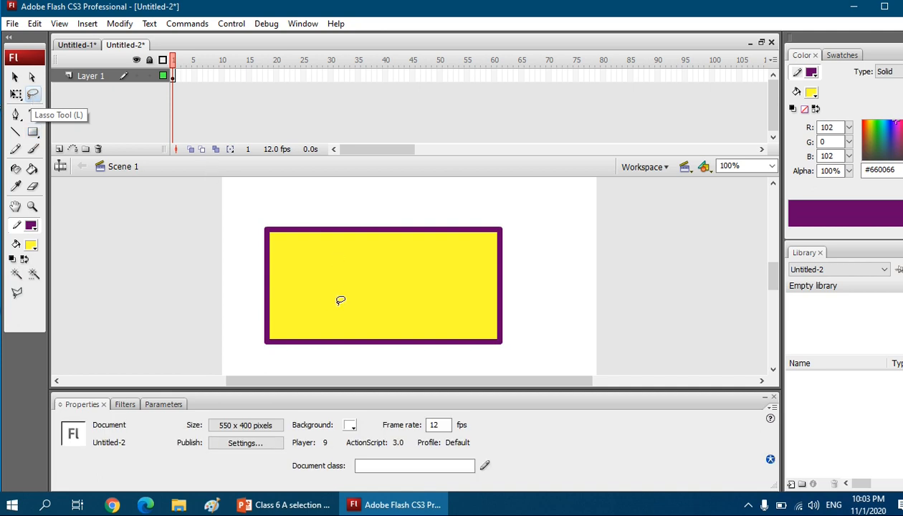
mouse_move(337, 304)
mouse_down()
mouse_move(310, 287)
mouse_move(313, 266)
mouse_move(376, 258)
mouse_move(412, 282)
mouse_move(402, 293)
mouse_move(330, 301)
mouse_up()
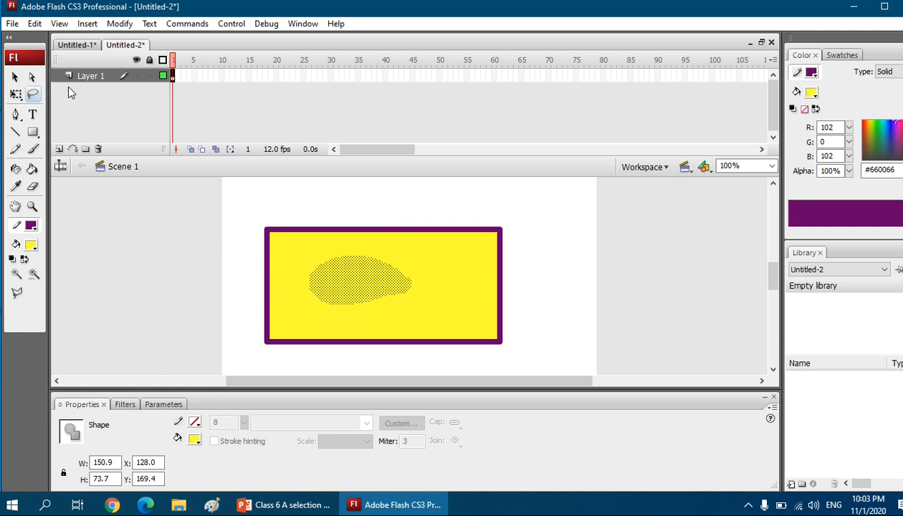
click(36, 24)
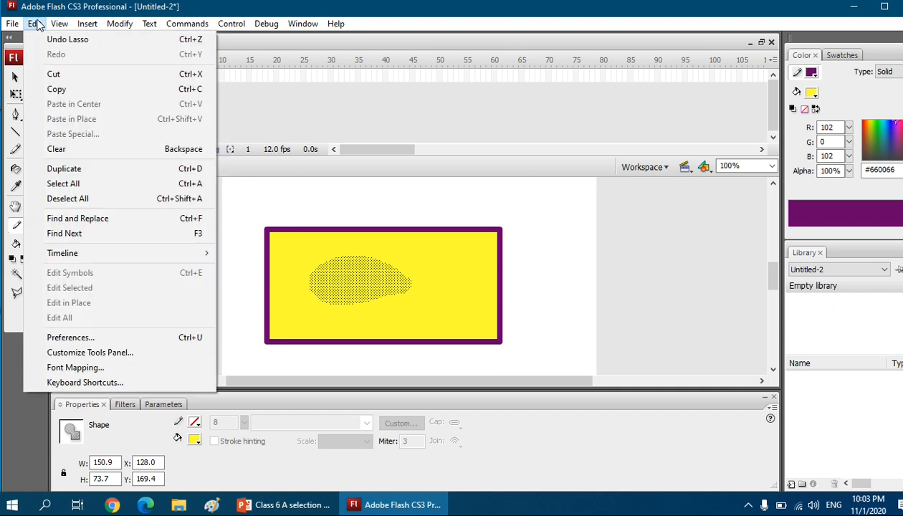
click(53, 74)
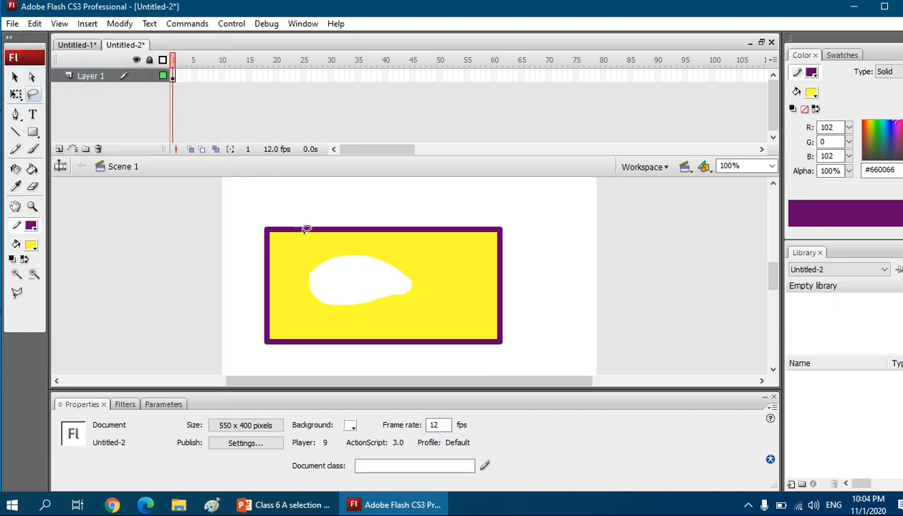
- Paste the cut yellow piece and move it beyond the stage's right edge to about X 558, Y 138
right_click(633, 238)
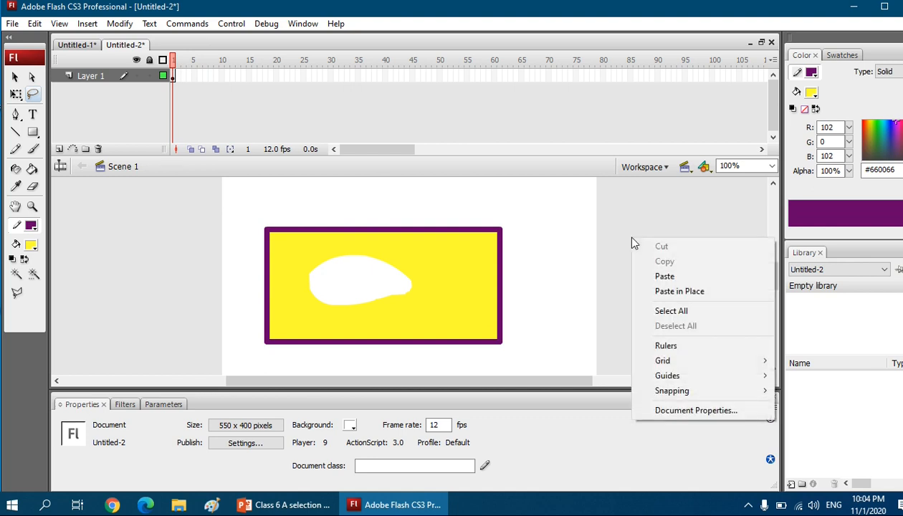
click(658, 279)
drag(430, 284, 672, 265)
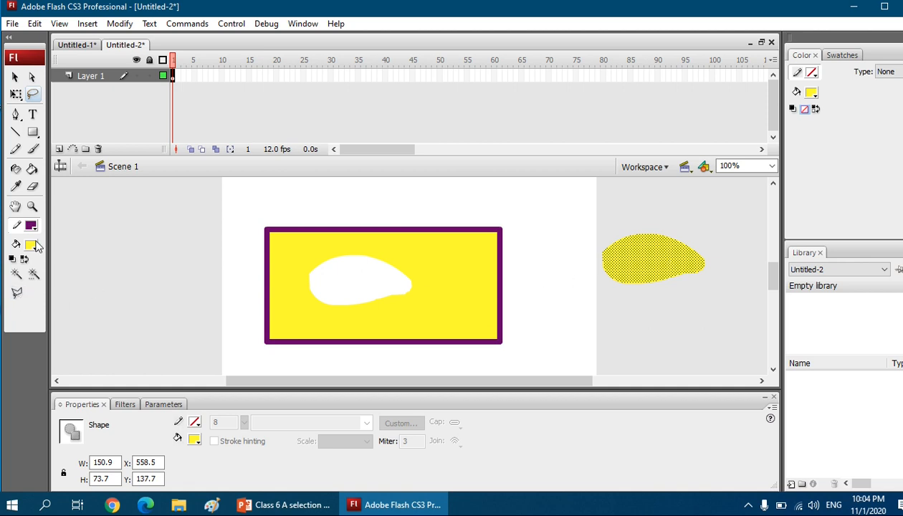
- Select a polygonal ring of yellow fill around the hole with the Lasso's Polygon Mode and move it beside the rectangle to about X 413, Y 195
click(20, 295)
click(297, 269)
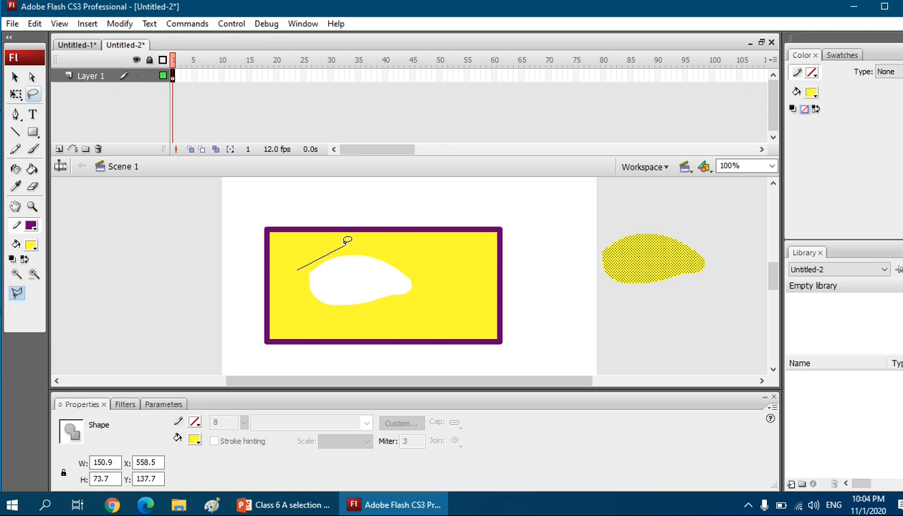
click(345, 244)
click(390, 251)
click(422, 278)
click(420, 303)
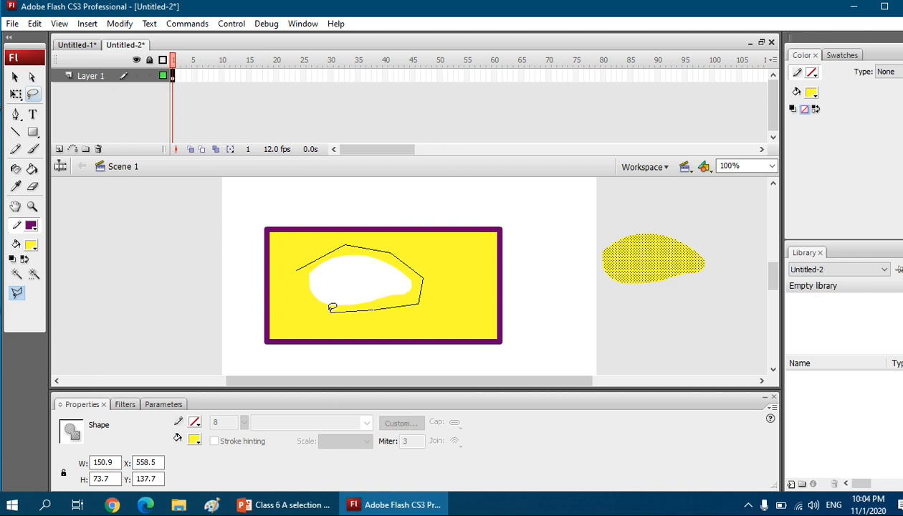
click(332, 311)
click(303, 295)
click(299, 266)
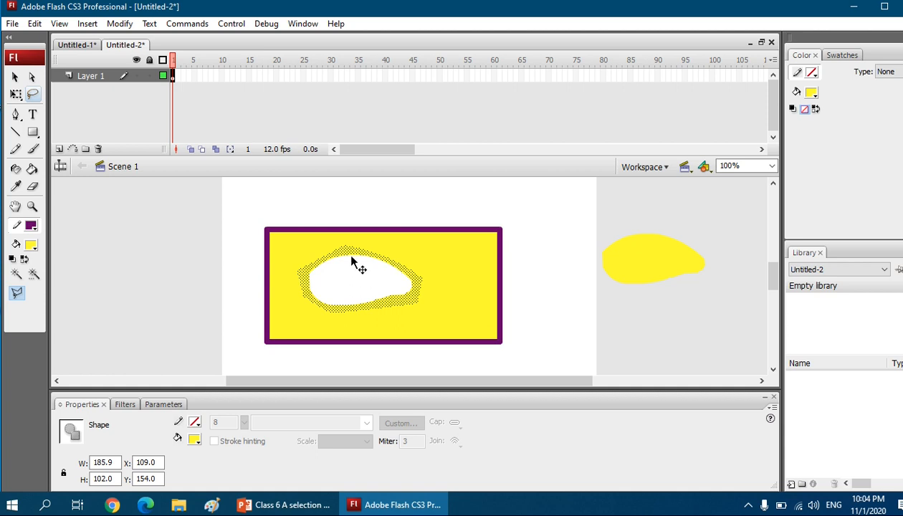
mouse_move(351, 256)
mouse_down()
mouse_move(464, 250)
mouse_move(558, 292)
mouse_up()
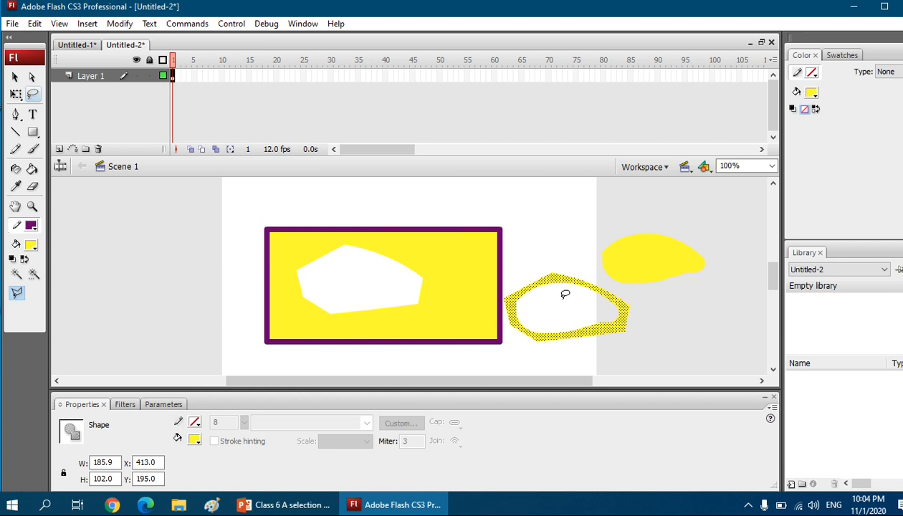